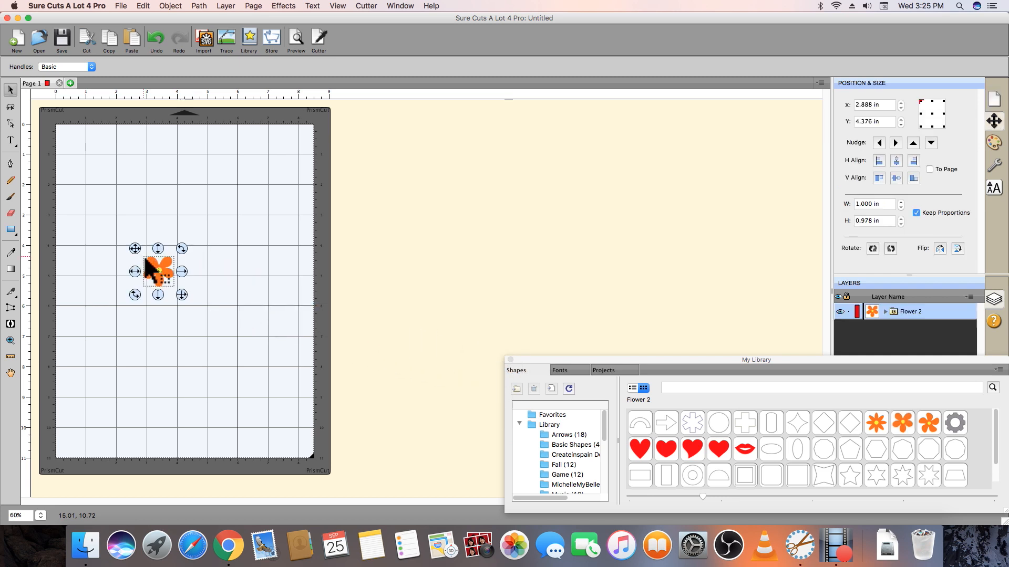
# Step: Enlarge the flower to about 3.79 by 3.95 in and add a 0.448 in shadow layer as a Print+Cut outline
pyautogui.click(179, 294)
pyautogui.moveTo(179, 294); pyautogui.dragTo(264, 382)
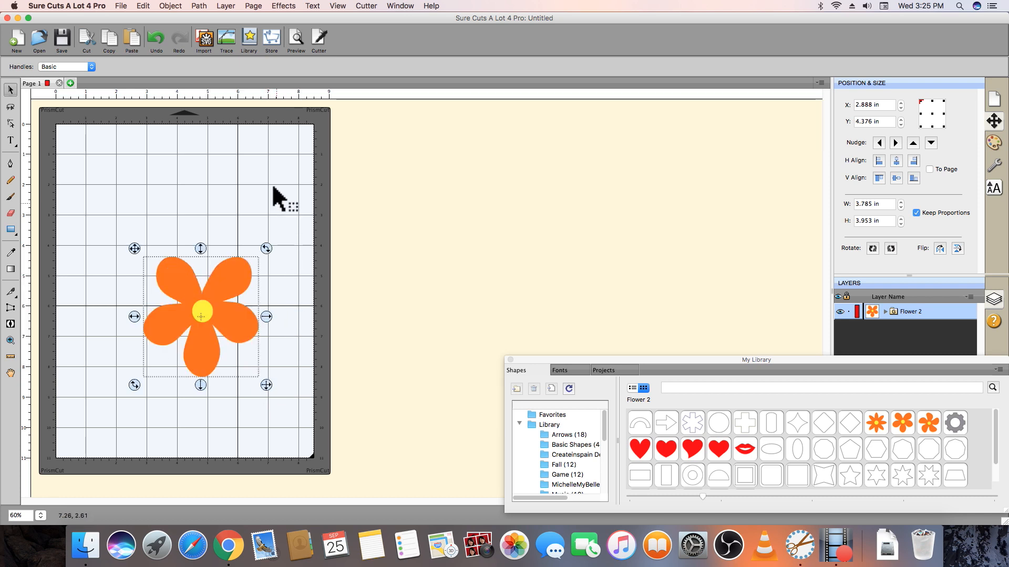
pyautogui.click(287, 6)
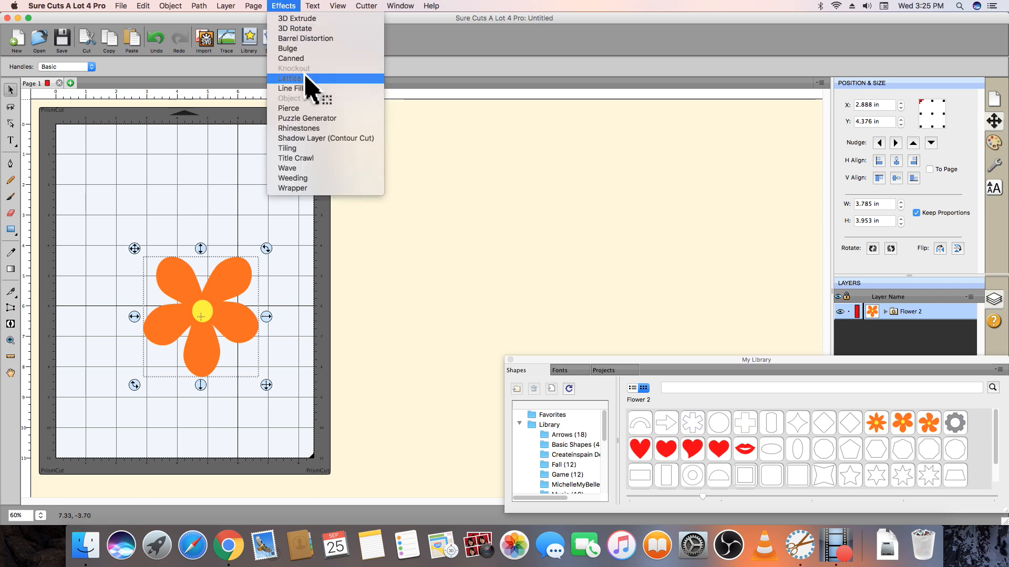
pyautogui.click(345, 140)
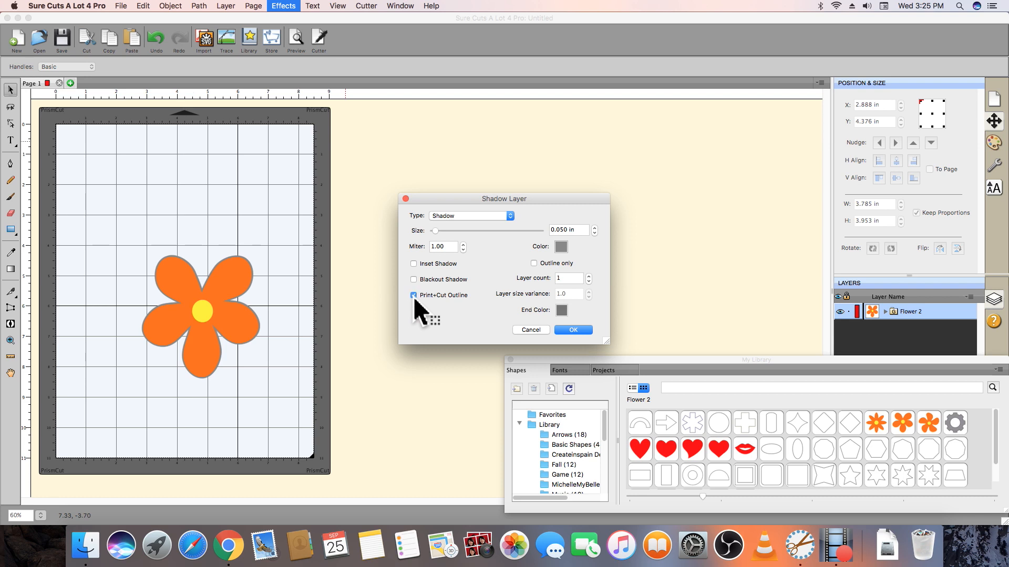
pyautogui.click(460, 235)
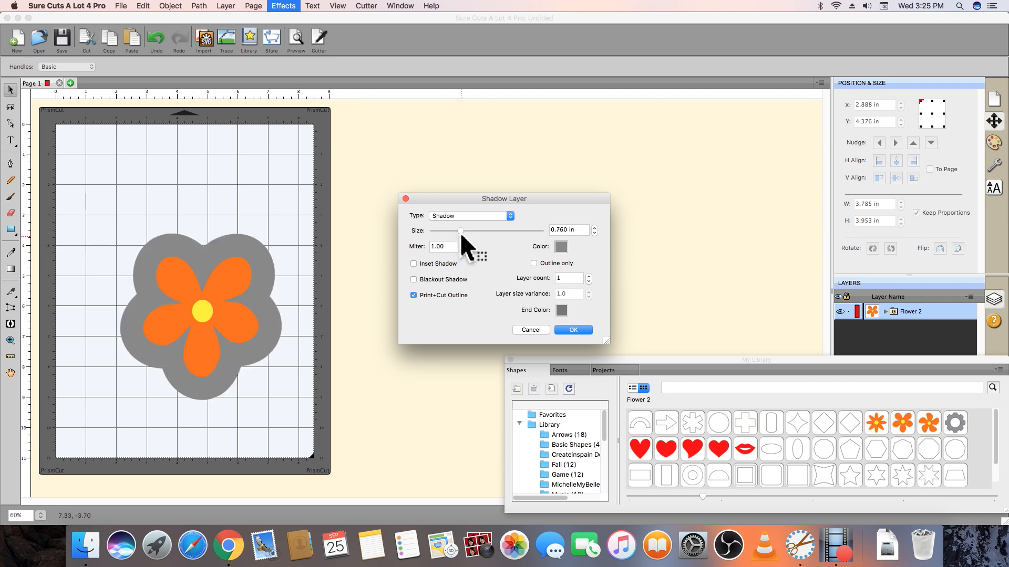
pyautogui.moveTo(461, 236); pyautogui.dragTo(448, 231)
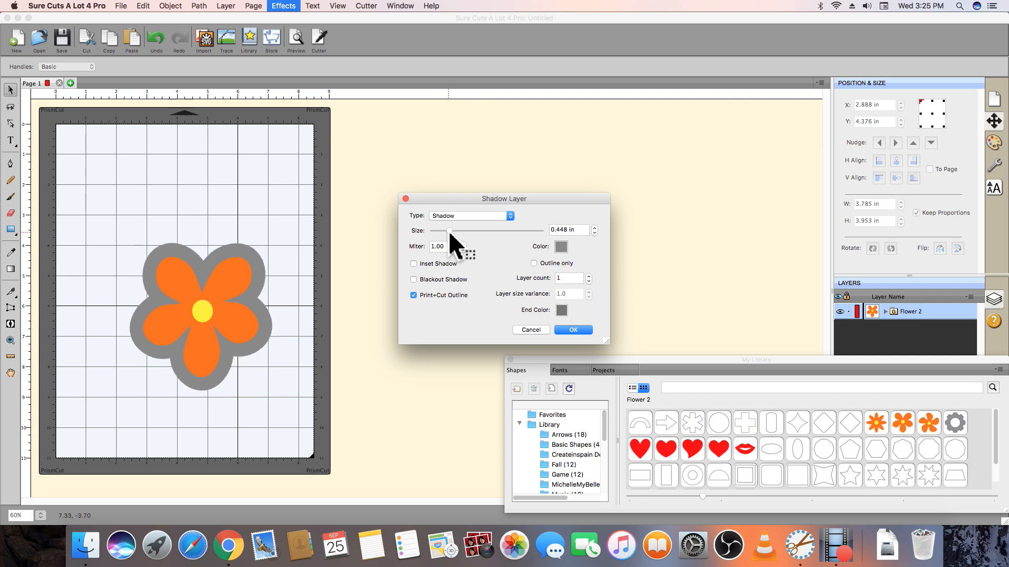
pyautogui.click(574, 330)
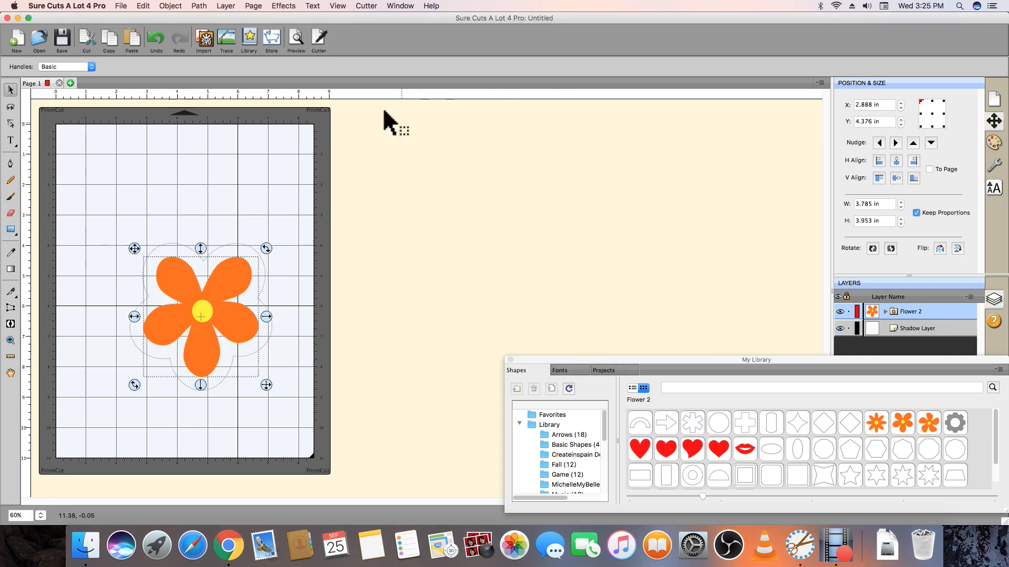
# Step: Preview the flower's cut lines and registration marks, toggling the printable artwork on for comparison, and close the preview
pyautogui.click(298, 44)
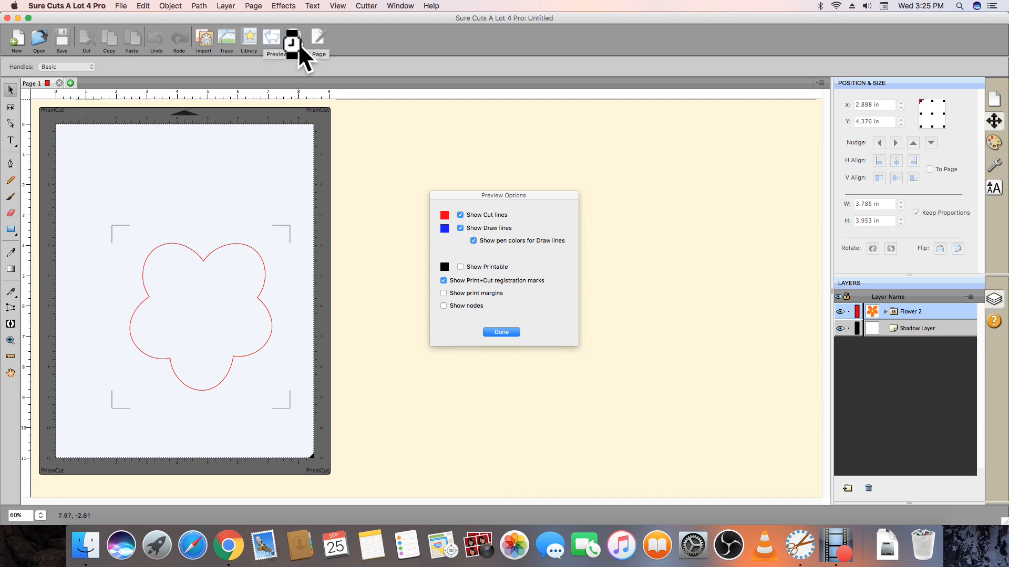
pyautogui.click(460, 268)
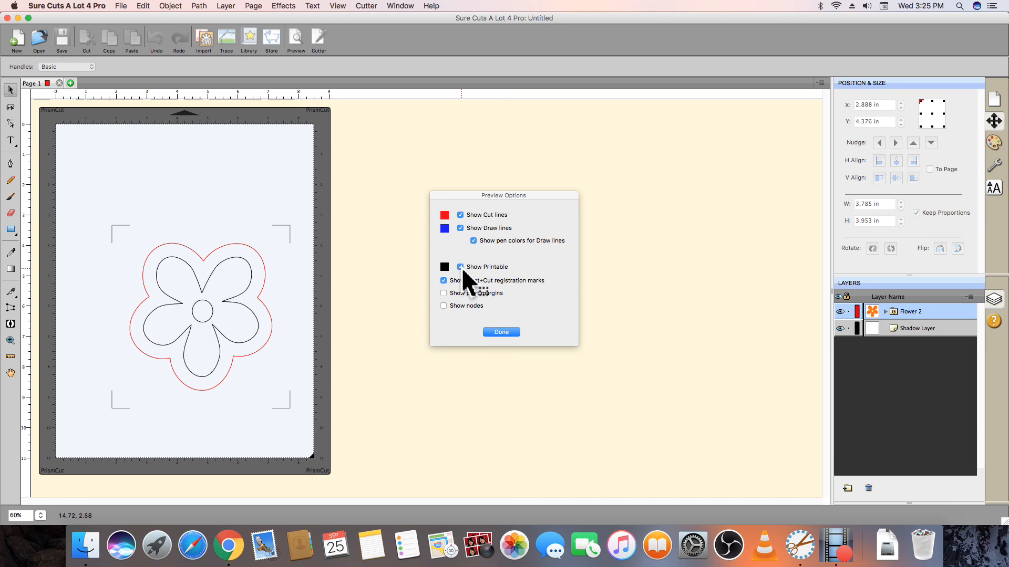
pyautogui.click(460, 267)
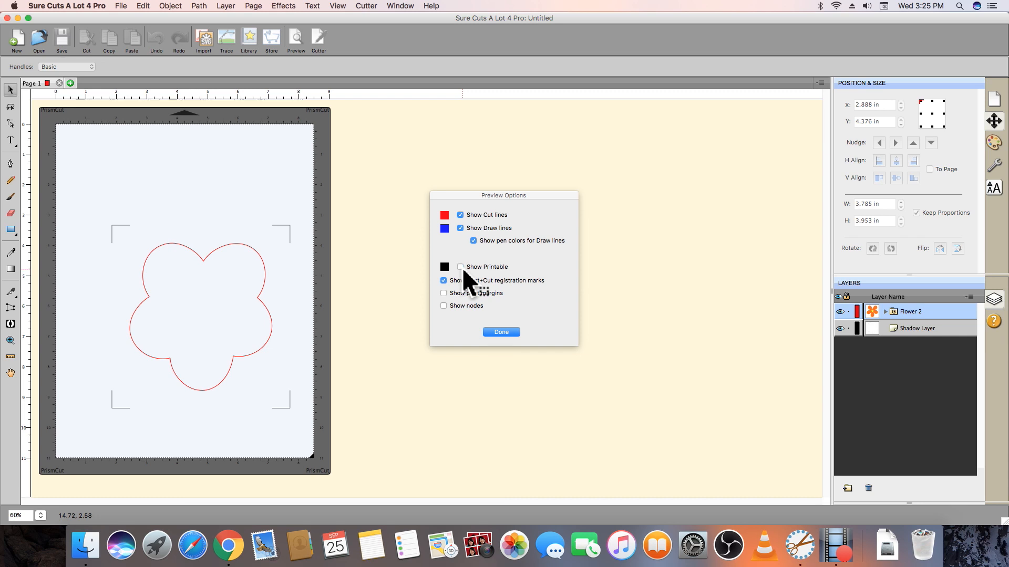
pyautogui.click(461, 267)
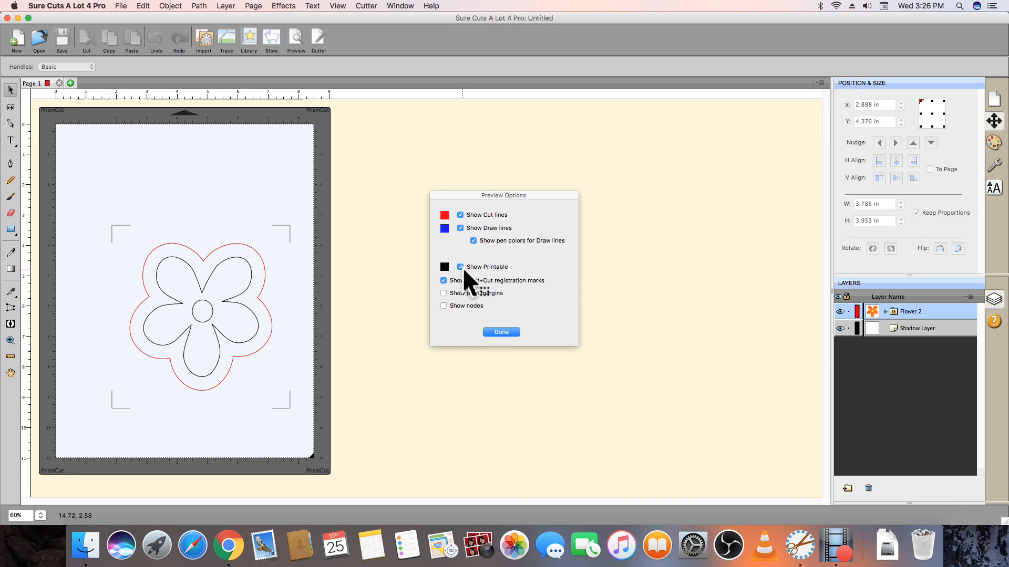
pyautogui.click(502, 332)
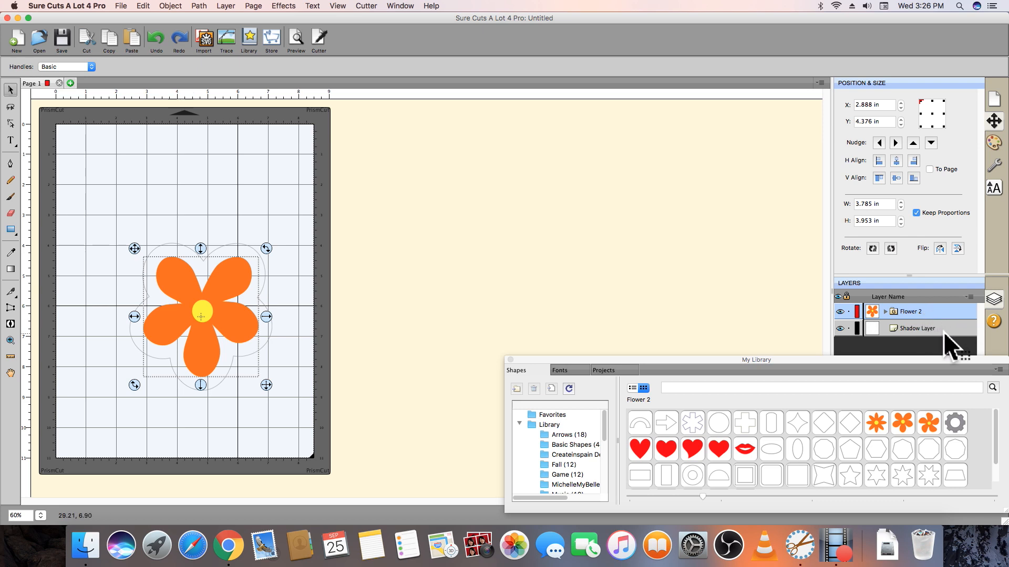
# Step: Hide and show the Shadow Layer and the Flower 2 layer in turn to examine each one separately
pyautogui.click(840, 329)
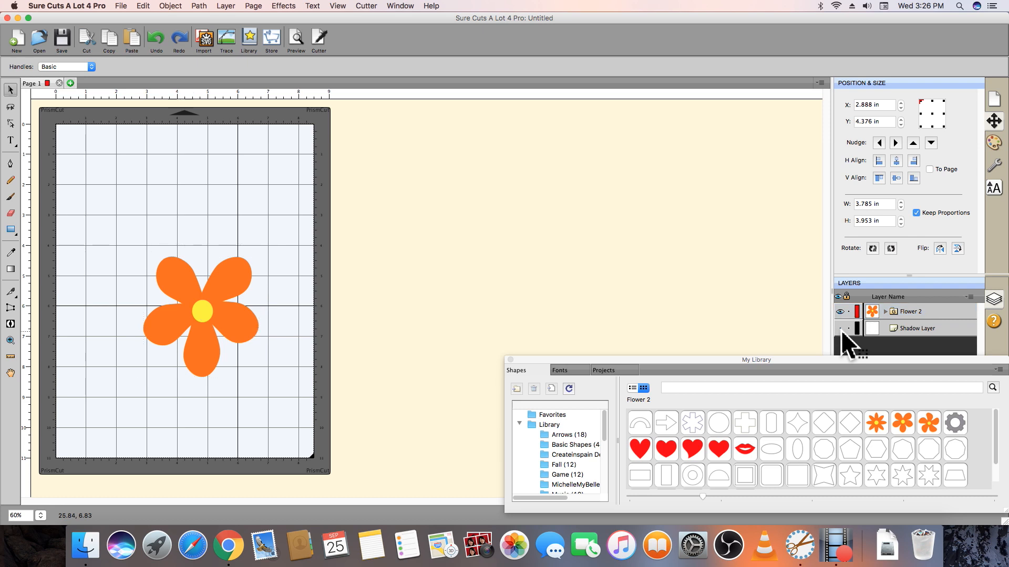
pyautogui.click(839, 328)
pyautogui.click(840, 313)
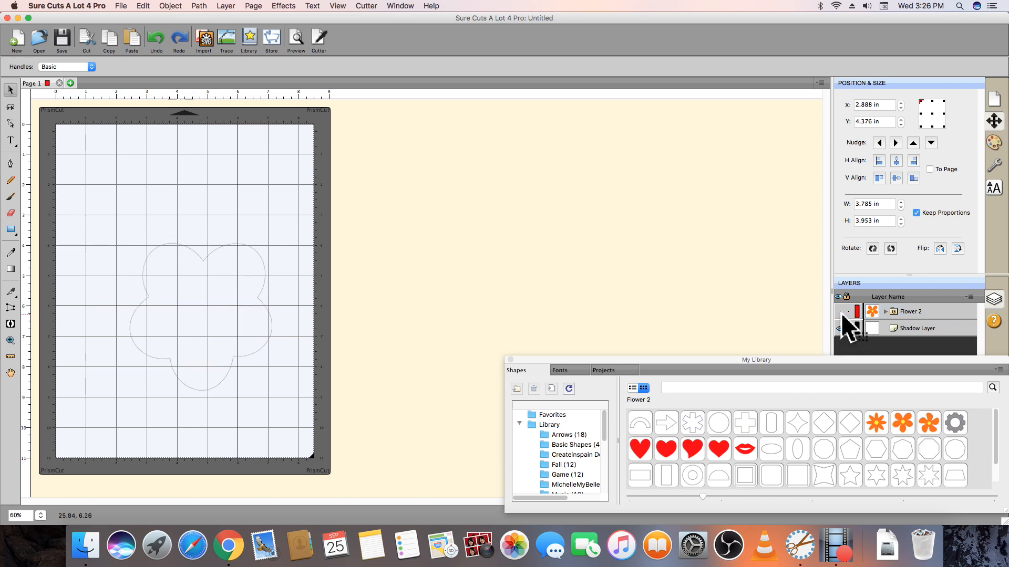
pyautogui.click(841, 312)
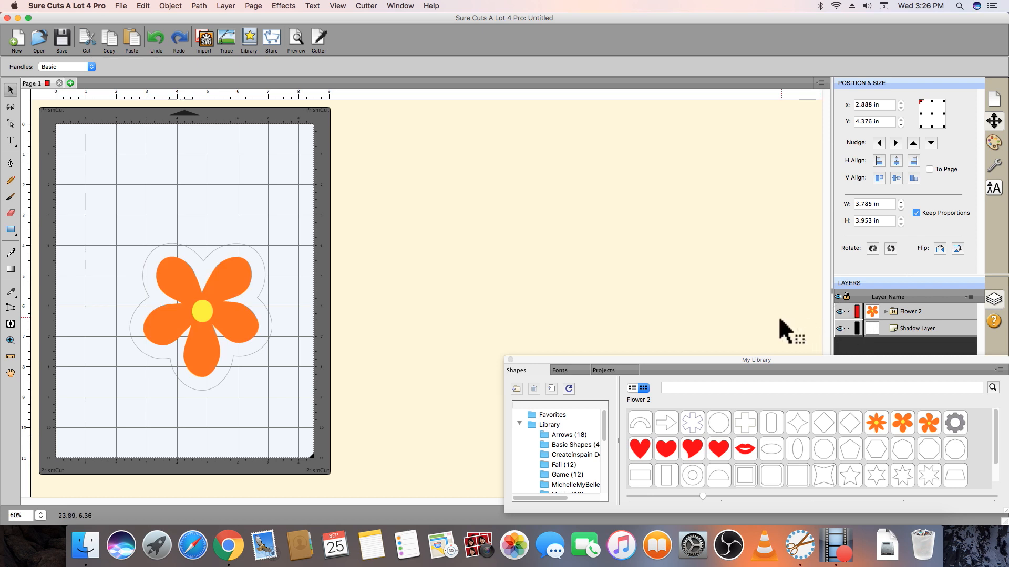
# Step: Turn off software speed and force in the cut settings and start the Print+Cut process
pyautogui.click(317, 45)
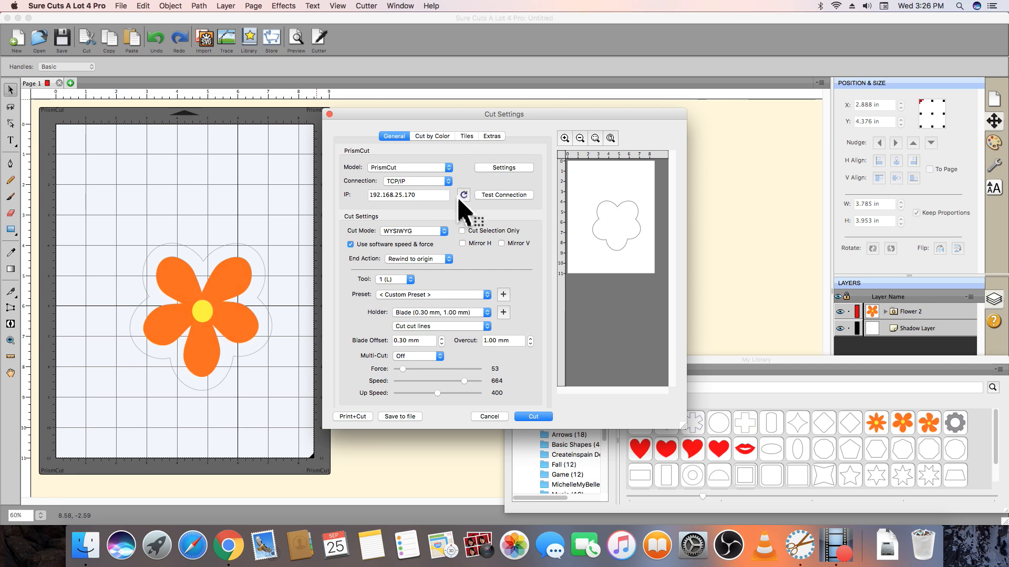
pyautogui.click(351, 245)
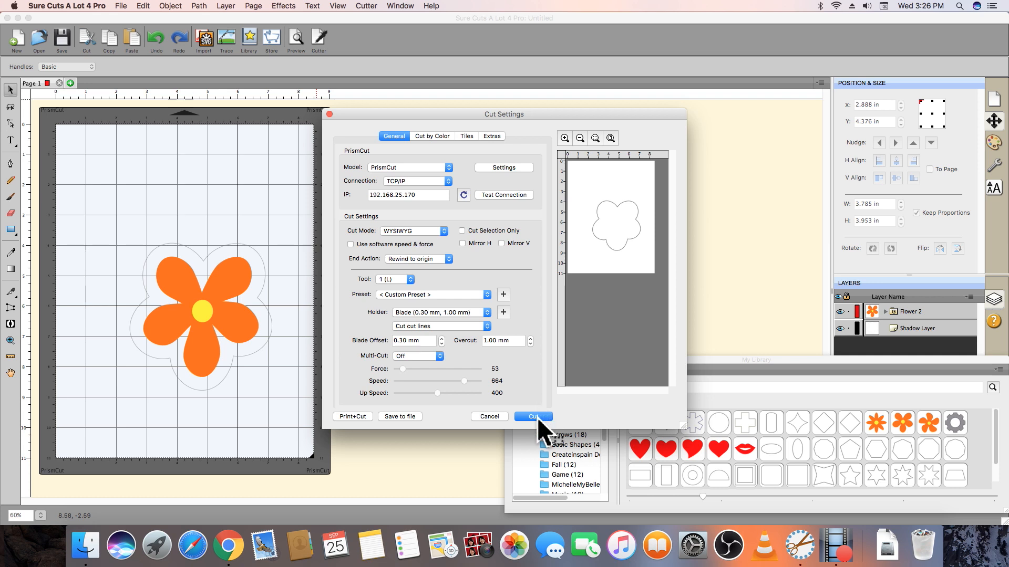
pyautogui.click(353, 417)
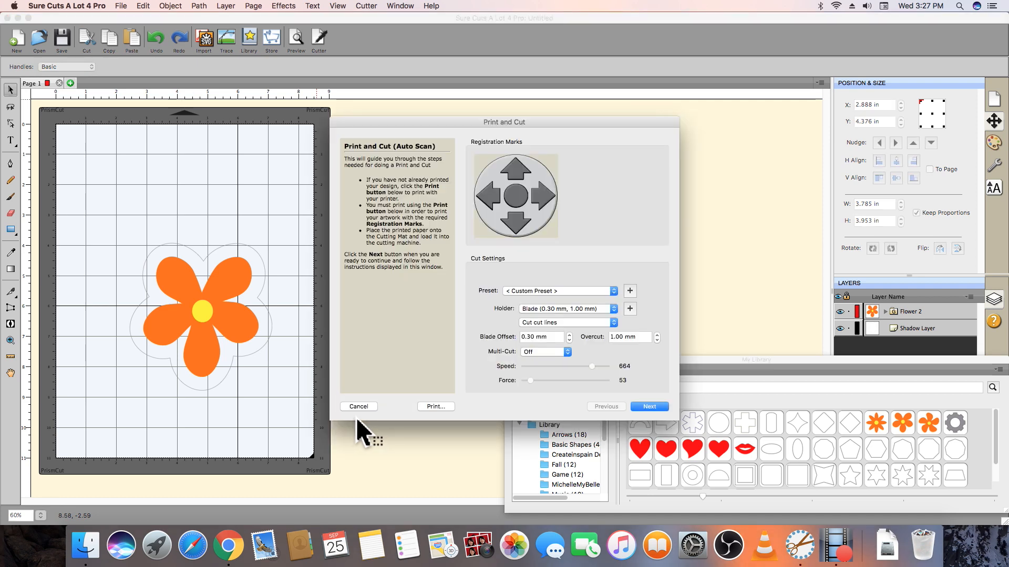
# Step: Print the flower on the Marketing MFP M521dn printer and advance the Print and Cut guide
pyautogui.click(448, 408)
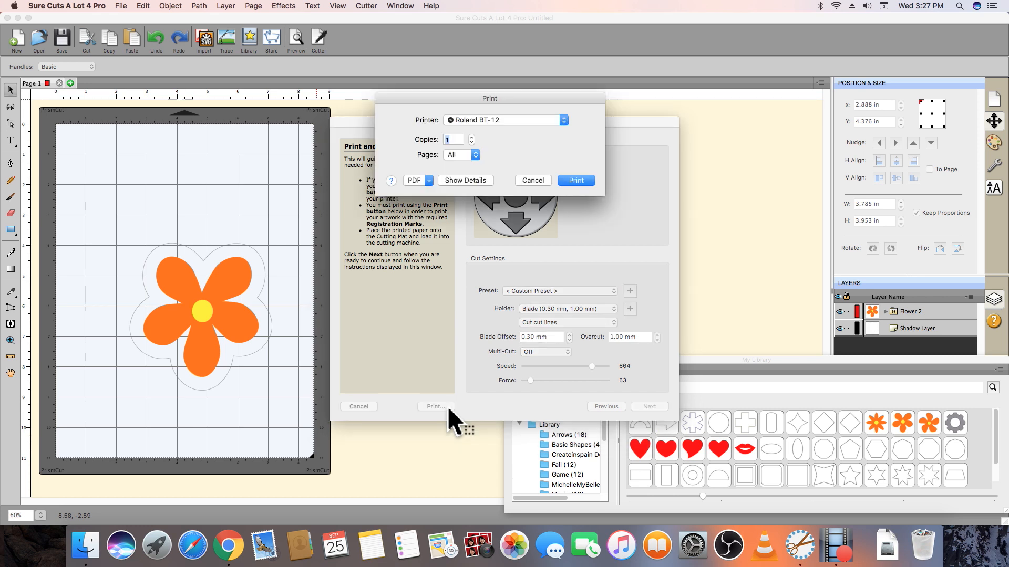
pyautogui.click(563, 124)
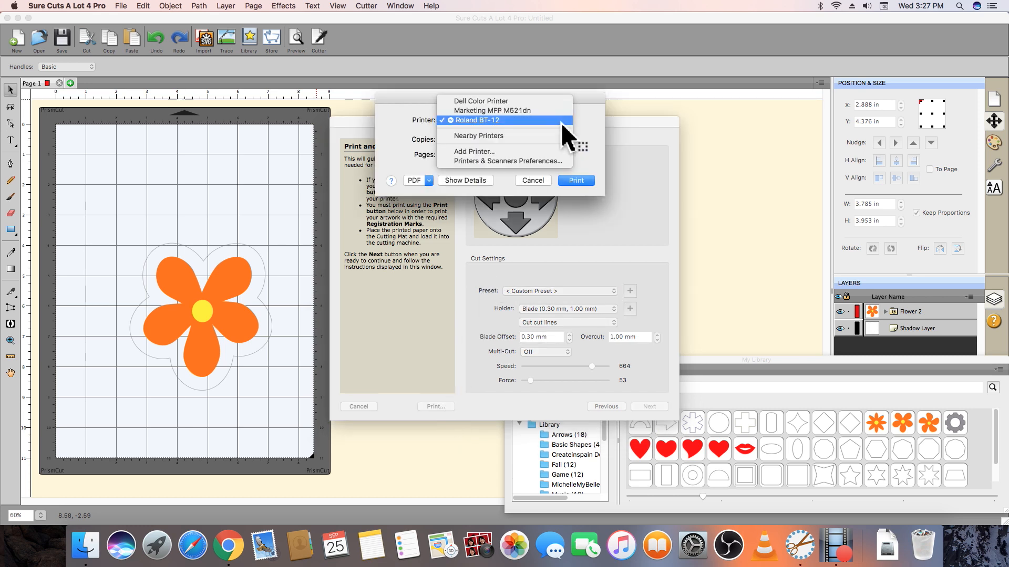
pyautogui.click(536, 112)
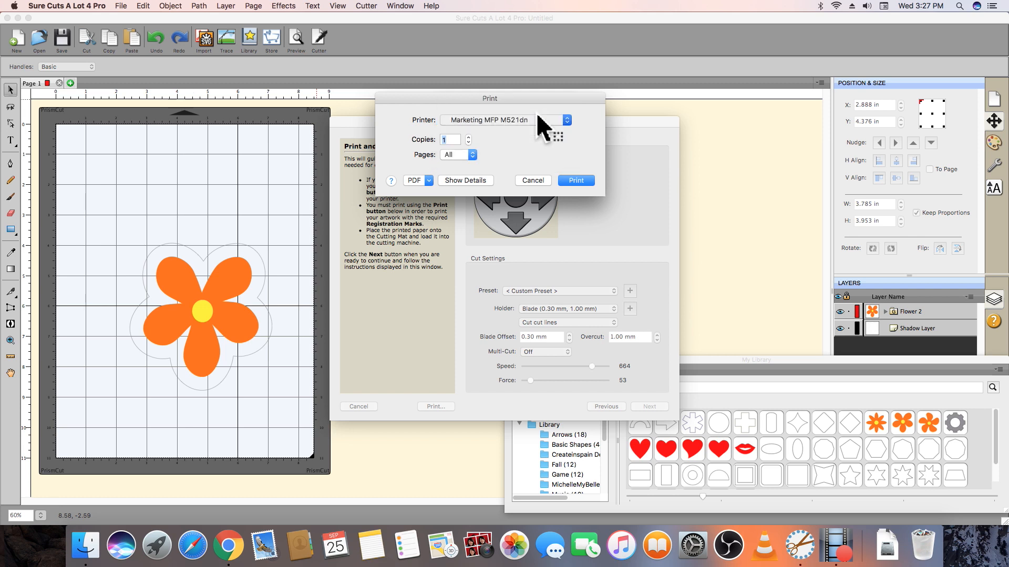
pyautogui.click(576, 180)
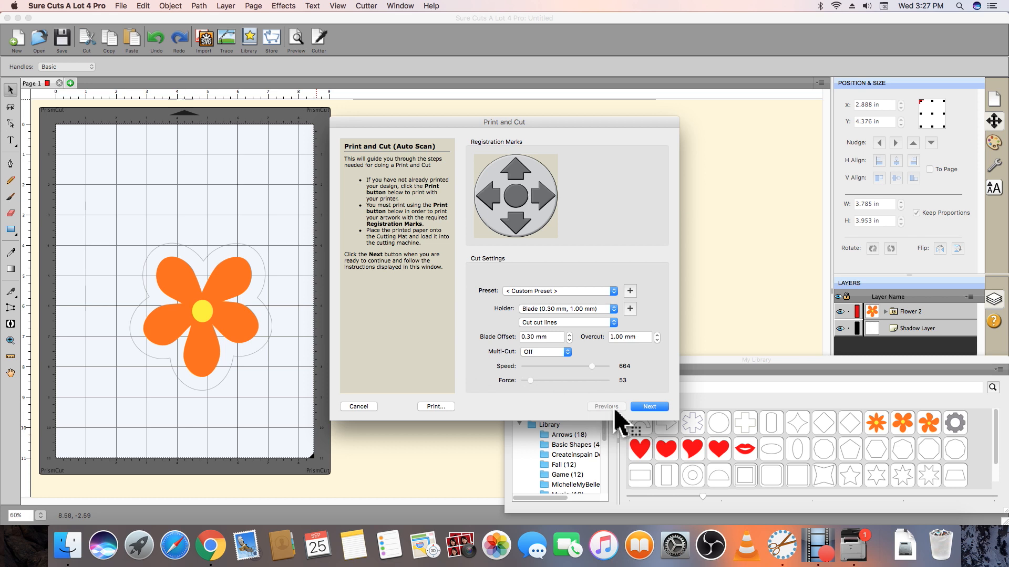
pyautogui.click(651, 408)
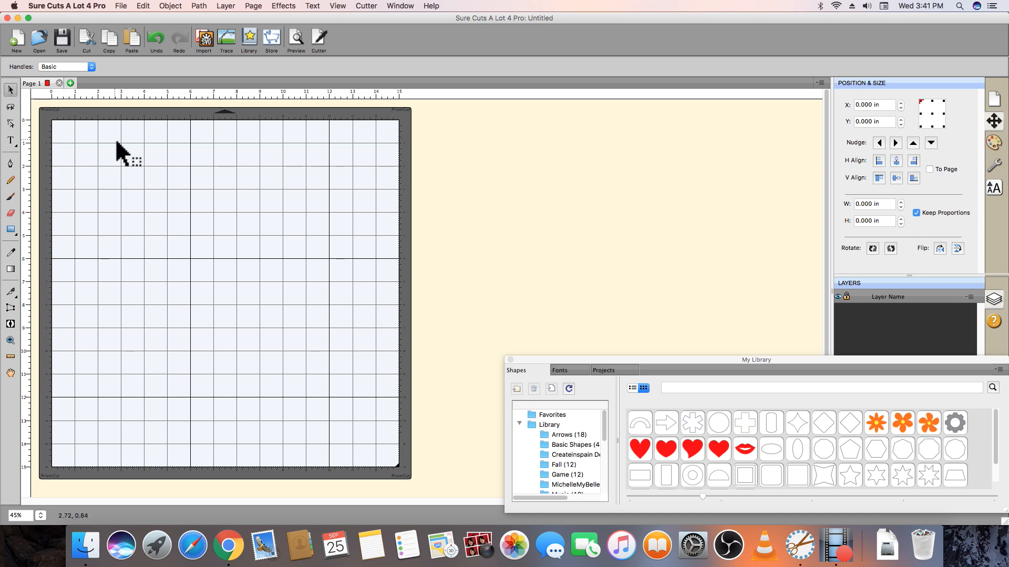
# Step: Place the image bird_PNG.png from the DNA-DG drive on the empty page
pyautogui.click(122, 8)
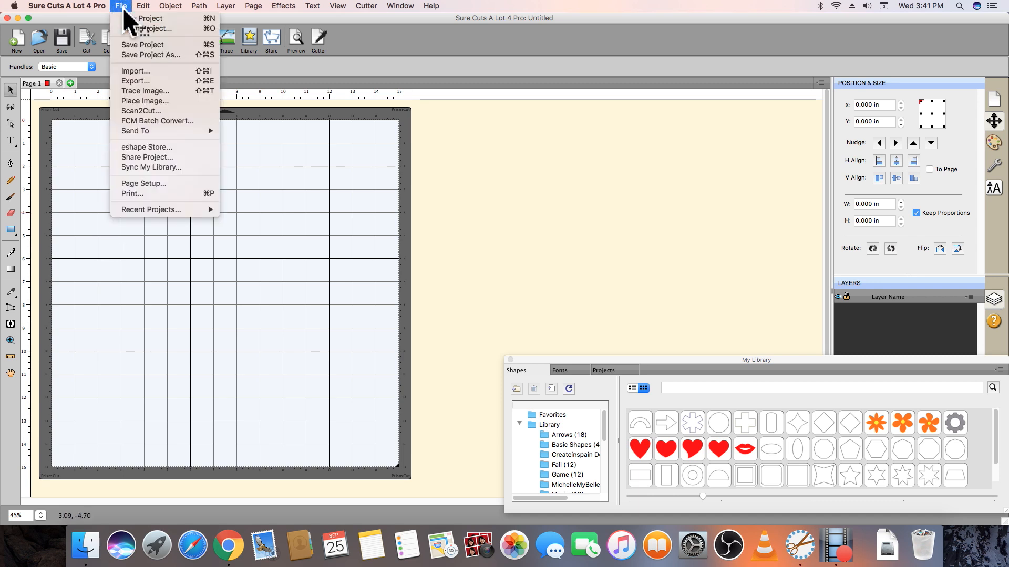
pyautogui.click(175, 102)
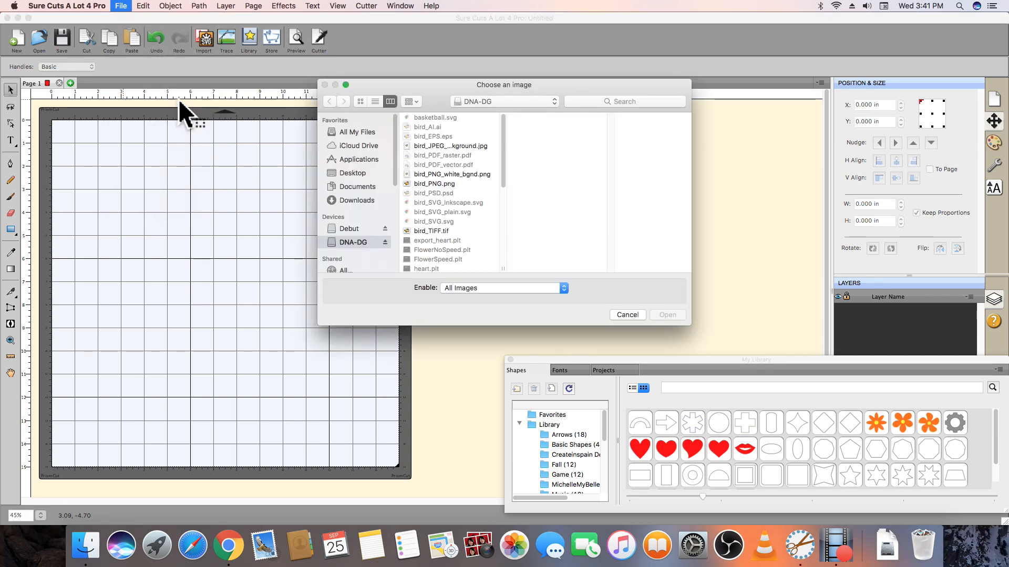
pyautogui.click(437, 183)
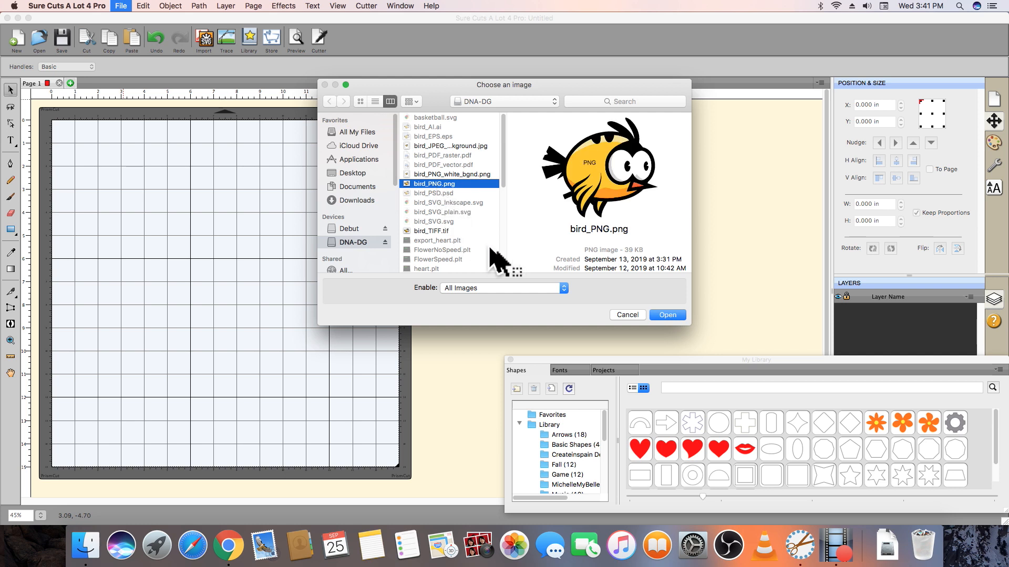
pyautogui.click(672, 316)
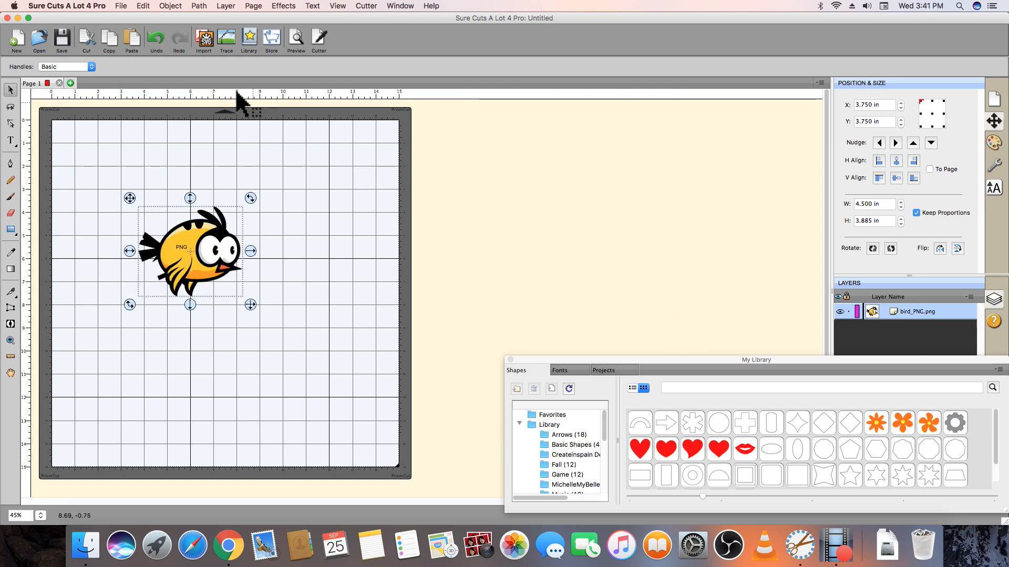
# Step: Trace the bird image in monochrome with the Add Image Layer (Print+Cut) option enabled
pyautogui.click(124, 7)
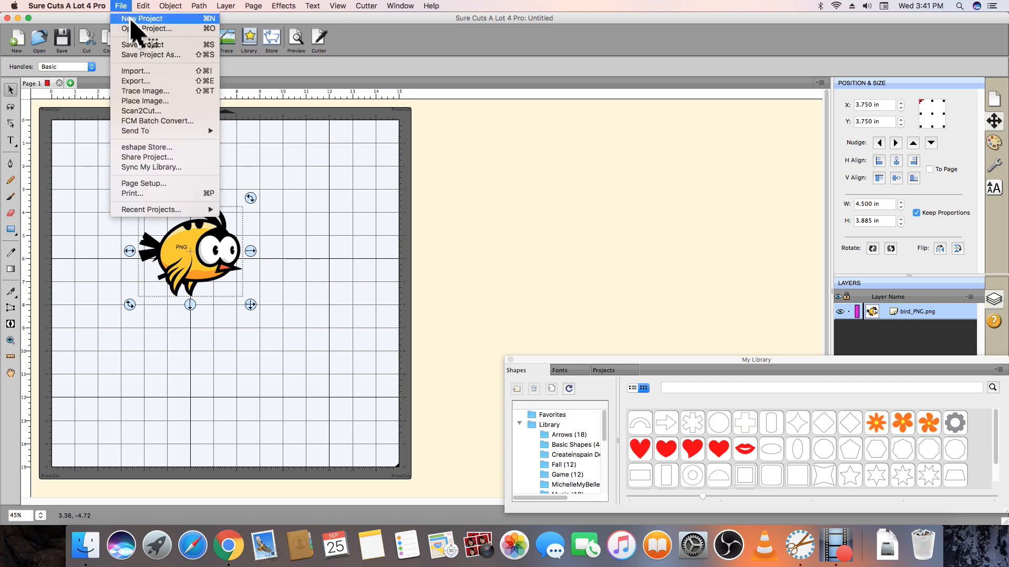
pyautogui.click(172, 93)
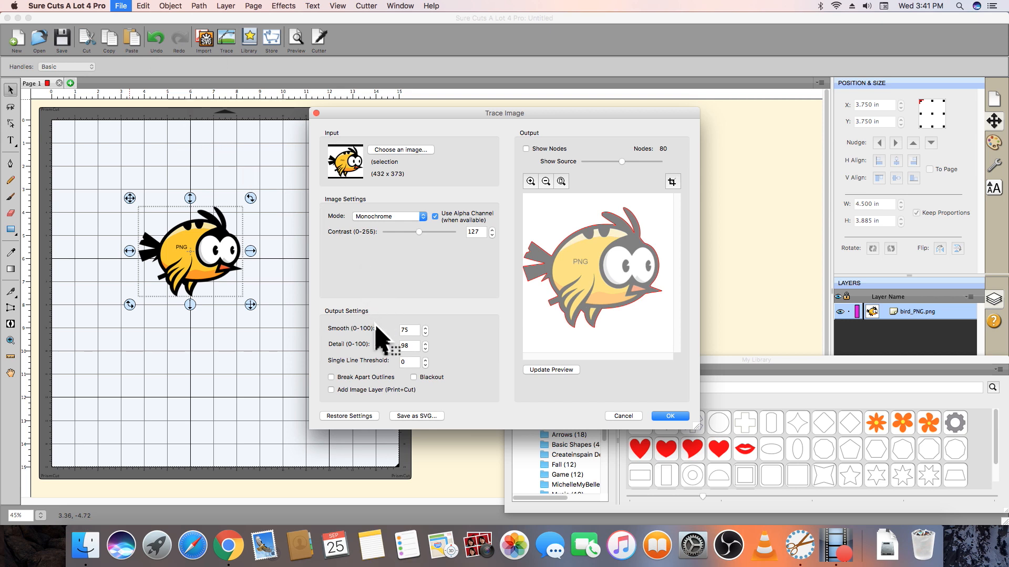
pyautogui.click(331, 390)
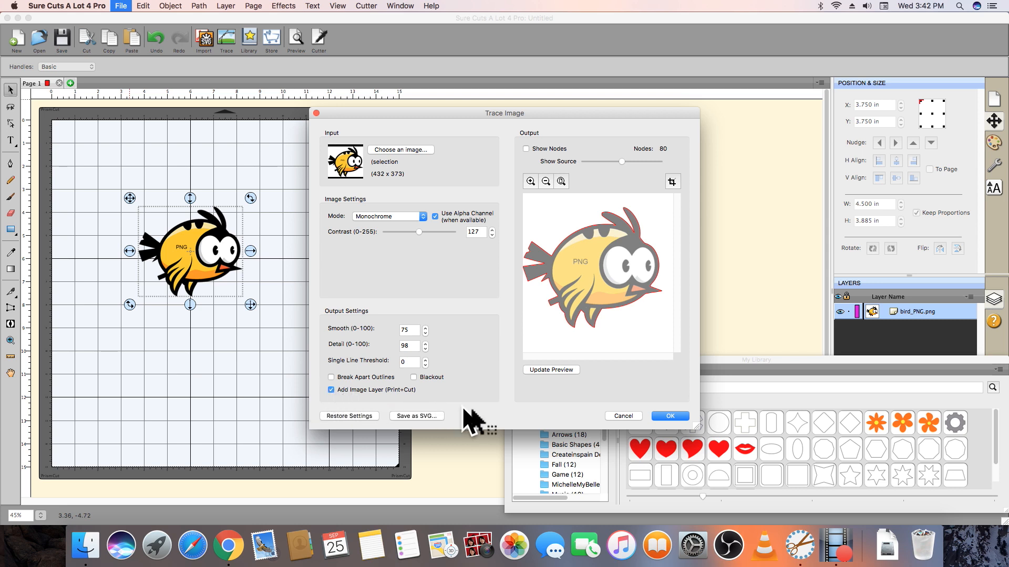
pyautogui.click(670, 416)
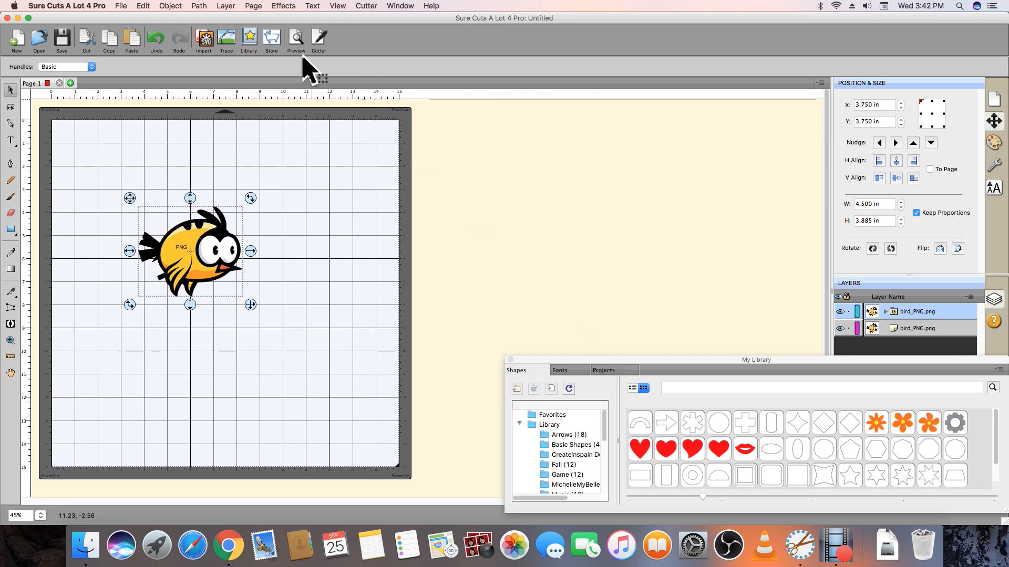
# Step: Add a shadow layer of 0.271 in around the traced bird
pyautogui.click(287, 6)
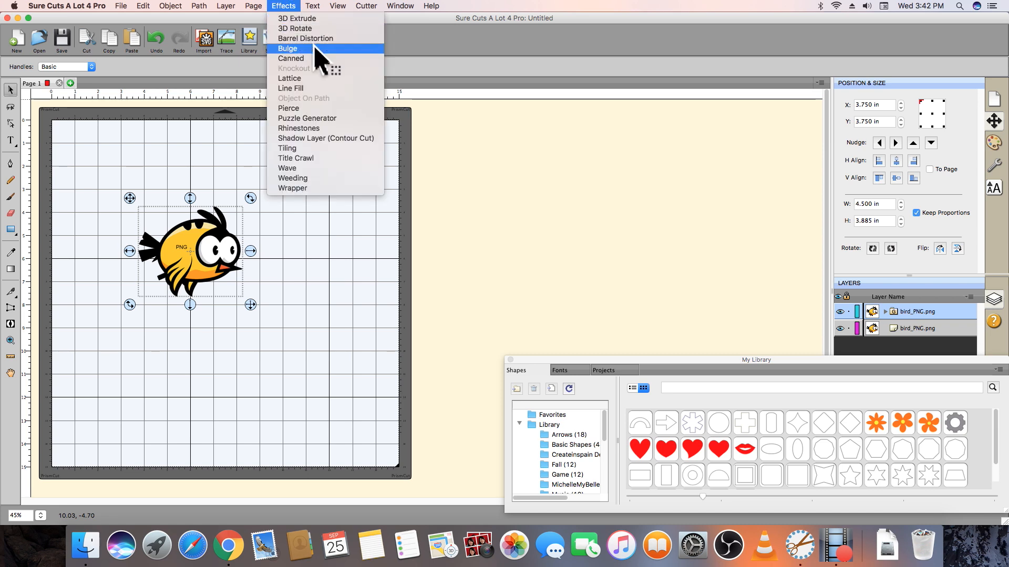
pyautogui.click(349, 141)
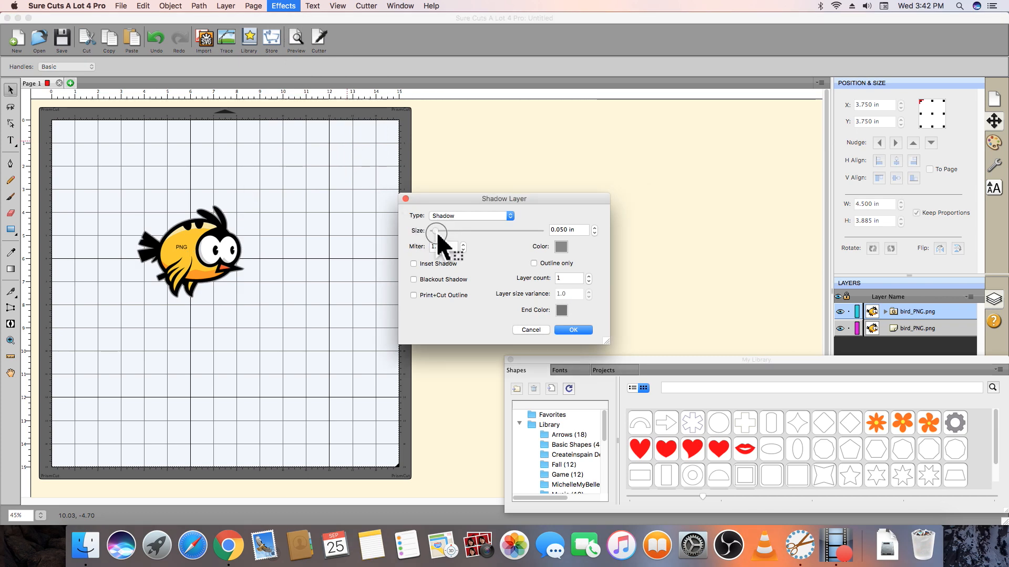
pyautogui.moveTo(436, 232); pyautogui.dragTo(449, 232)
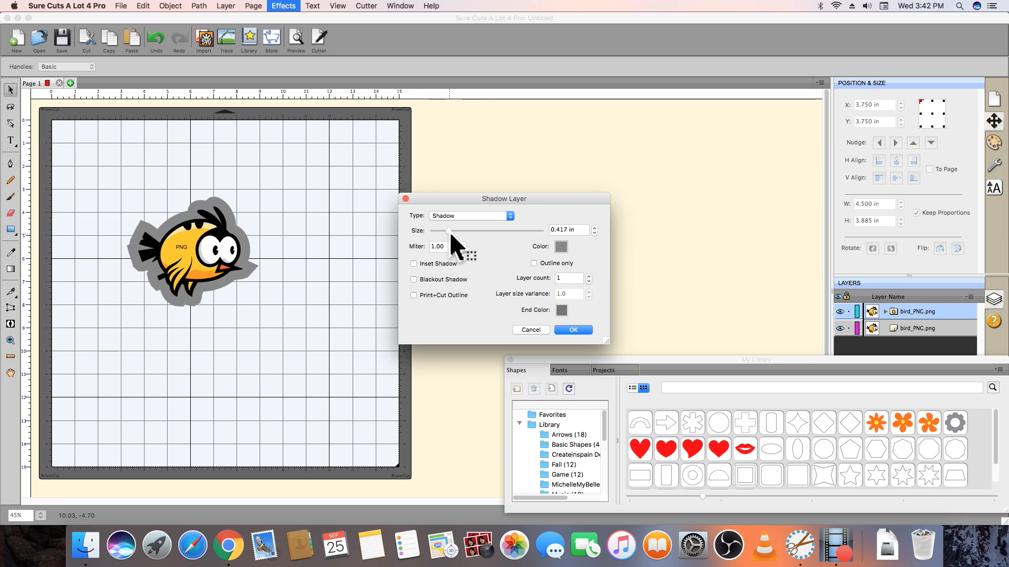
pyautogui.moveTo(445, 236); pyautogui.dragTo(443, 235)
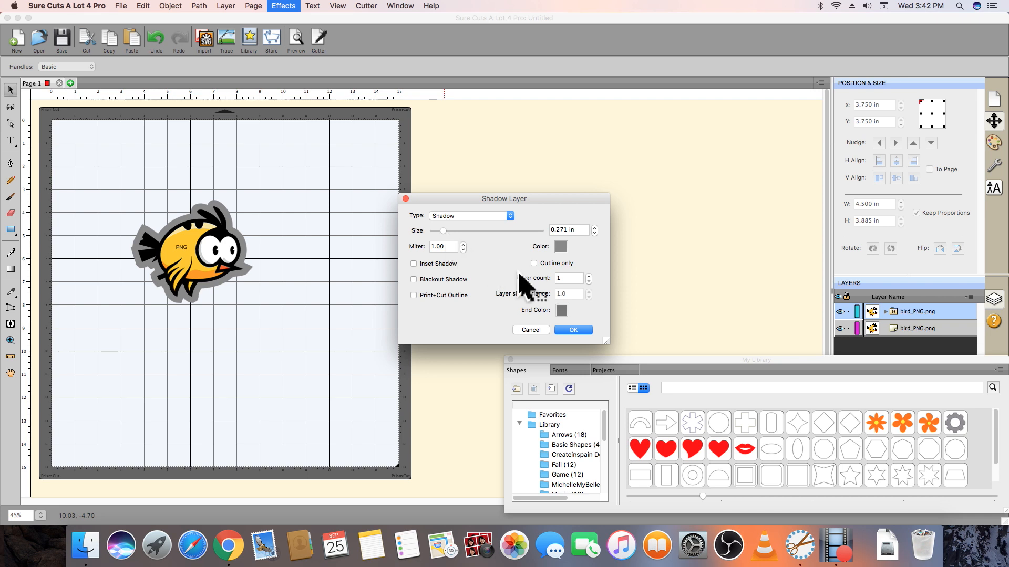
pyautogui.click(573, 331)
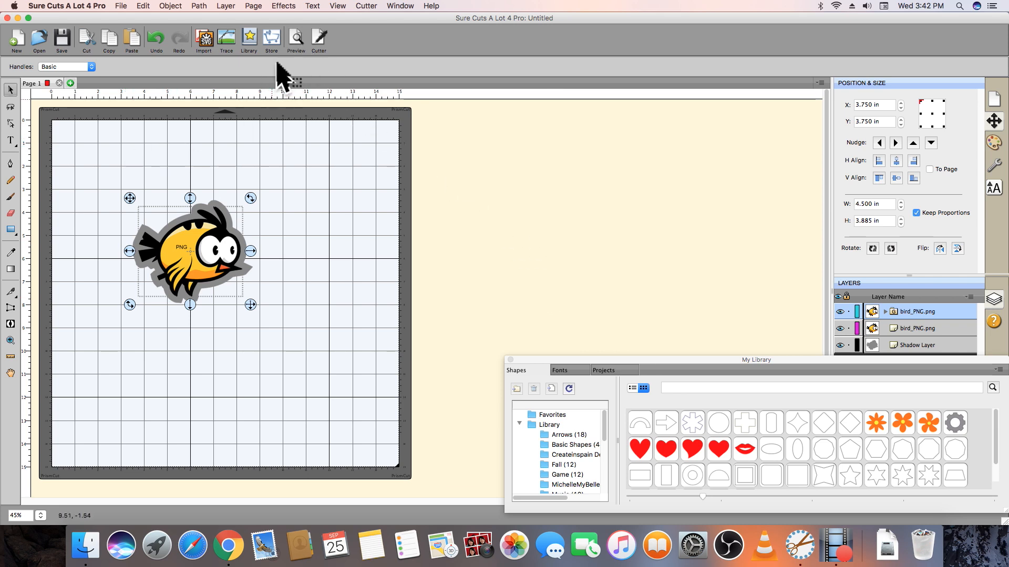
# Step: Preview the bird's cut lines and registration marks, and run Print+Cut on the PrismCut cutter through to starting the registration-mark scan
pyautogui.click(290, 39)
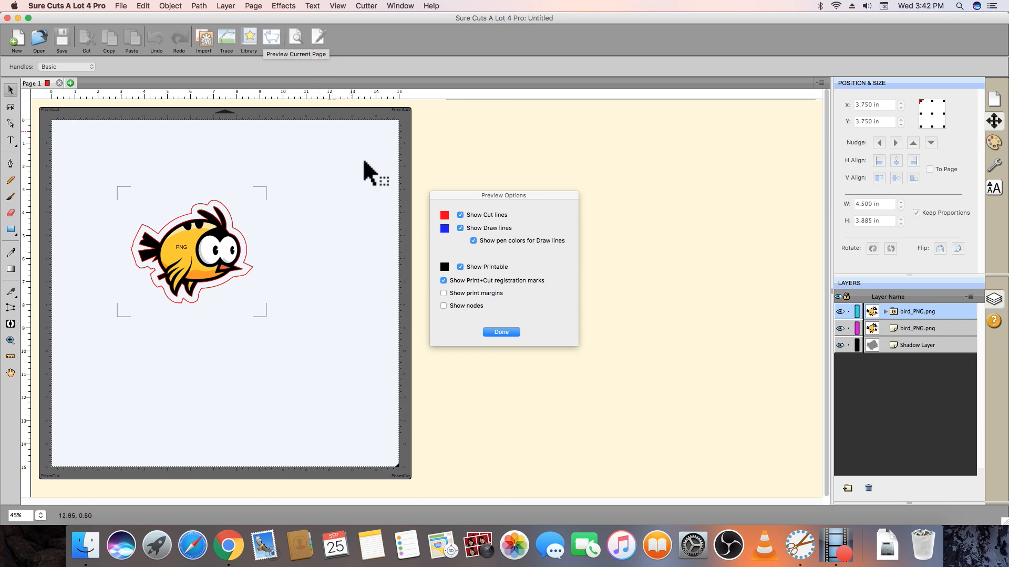
pyautogui.click(501, 332)
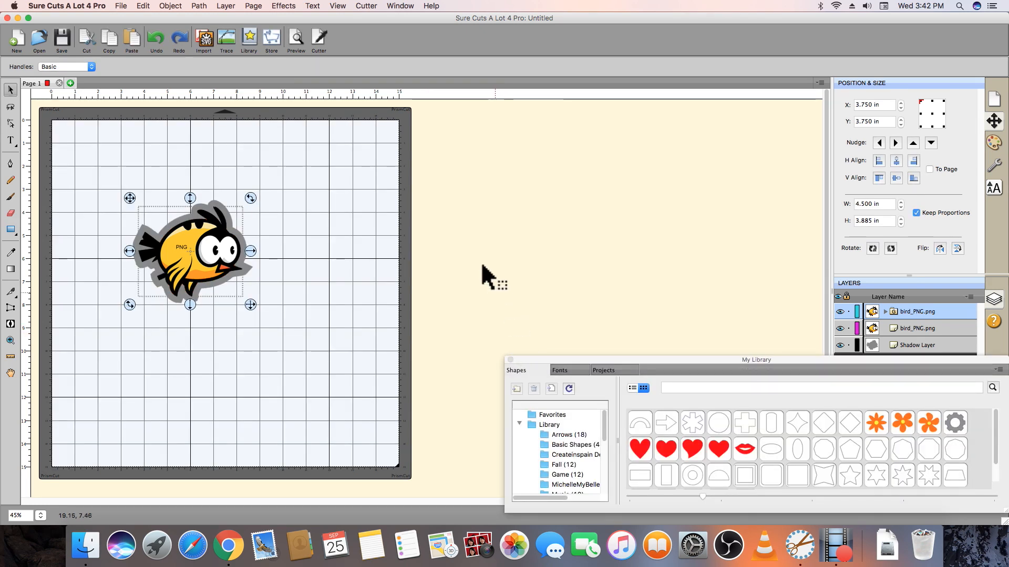
pyautogui.click(321, 44)
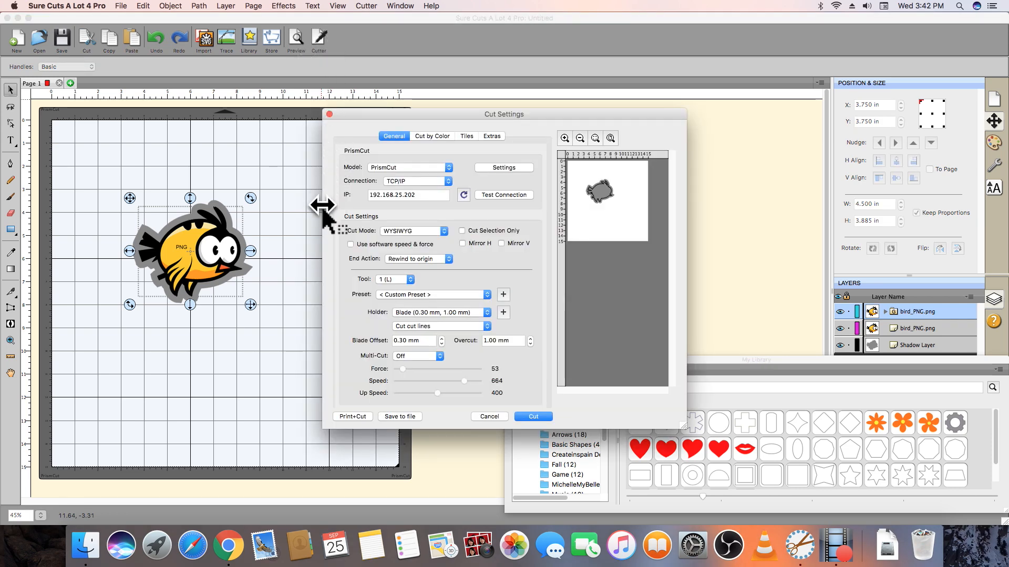
pyautogui.click(360, 418)
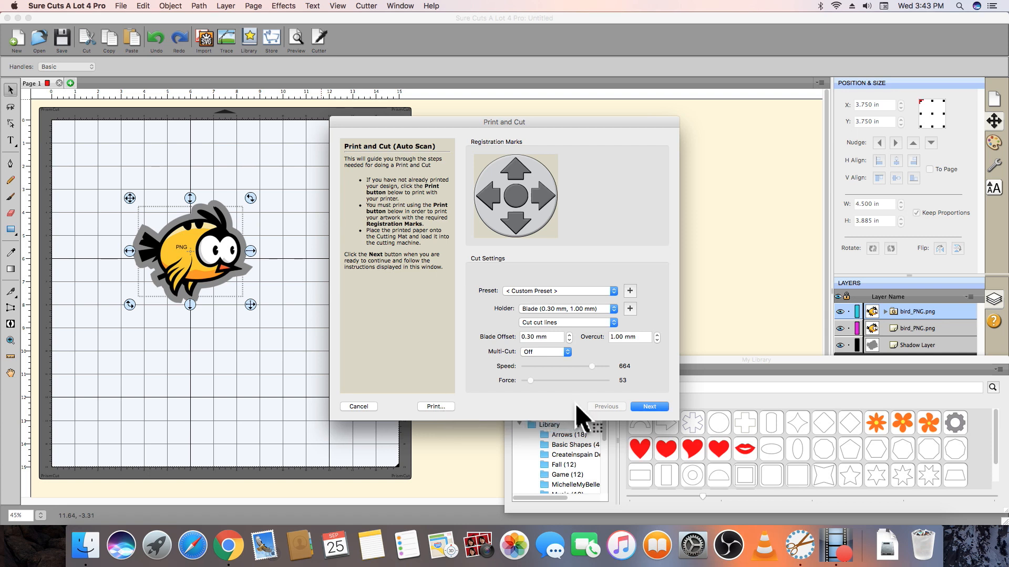
pyautogui.click(655, 412)
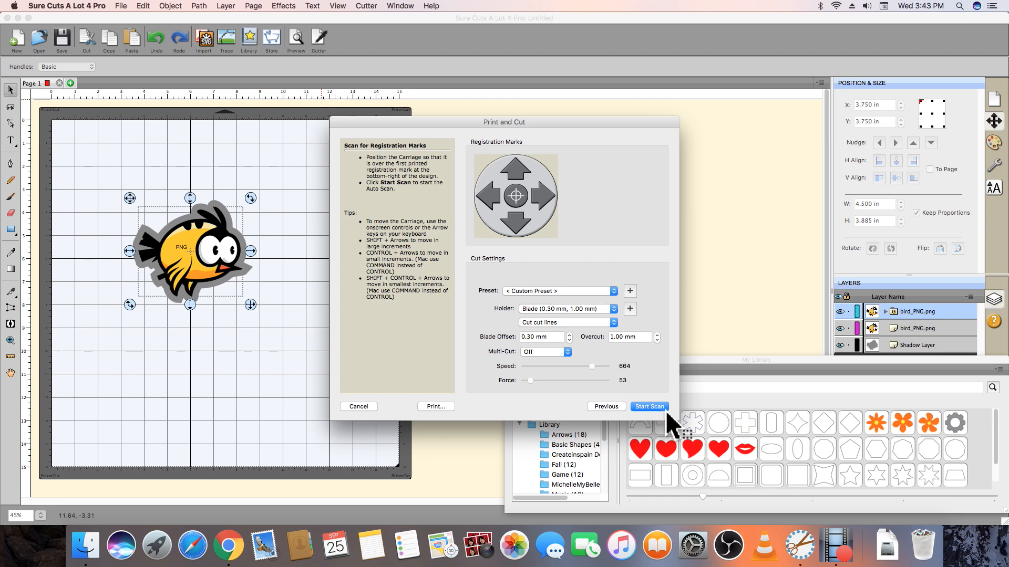
pyautogui.click(663, 409)
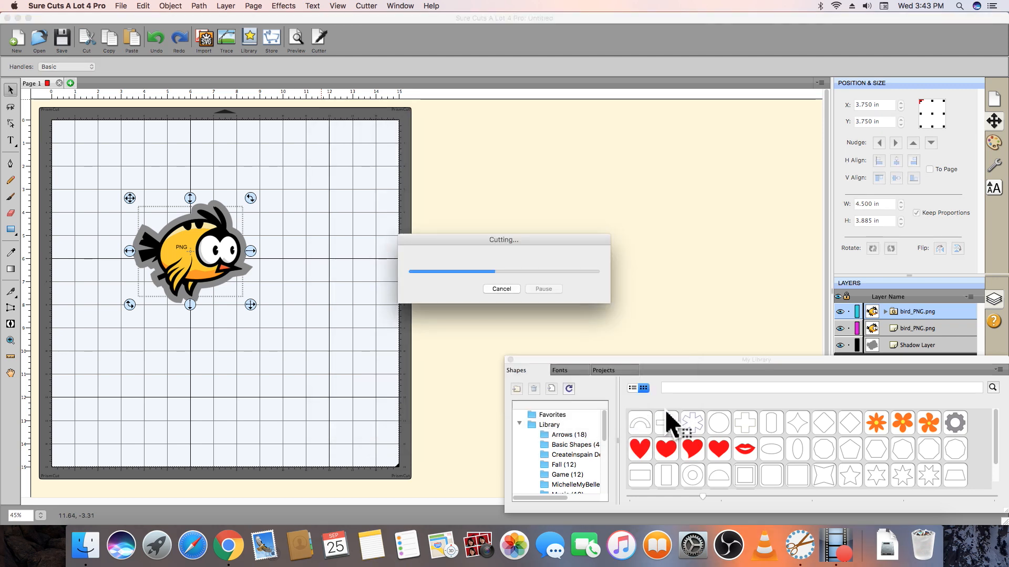